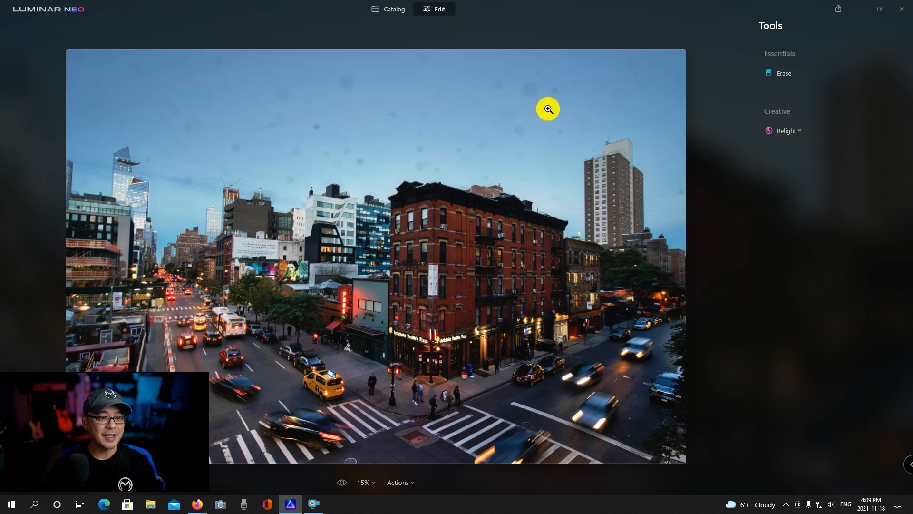
- Remove the dust spots from the city intersection photo with the Erase tool and inspect the cleaned sky
left_click_drag(204, 373, 153, 403)
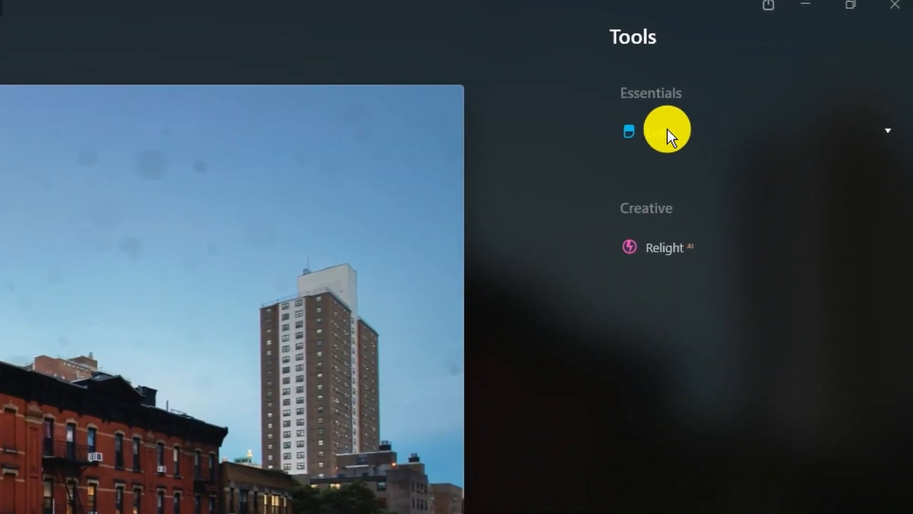
left_click(721, 100)
left_click(667, 179)
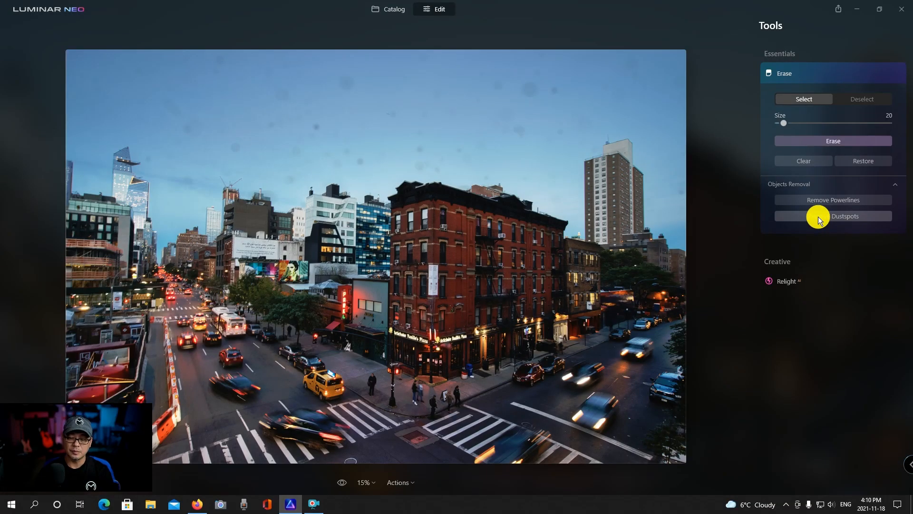
left_click(727, 418)
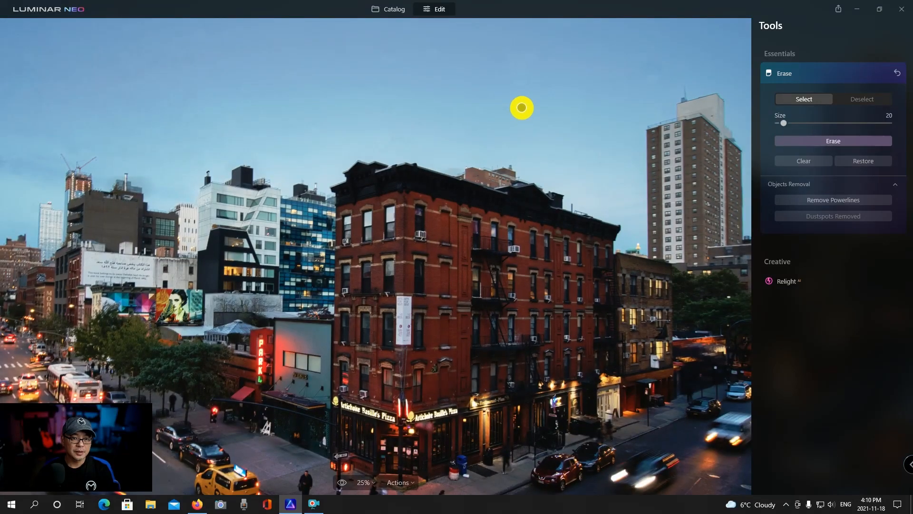
left_click_drag(526, 110, 573, 171)
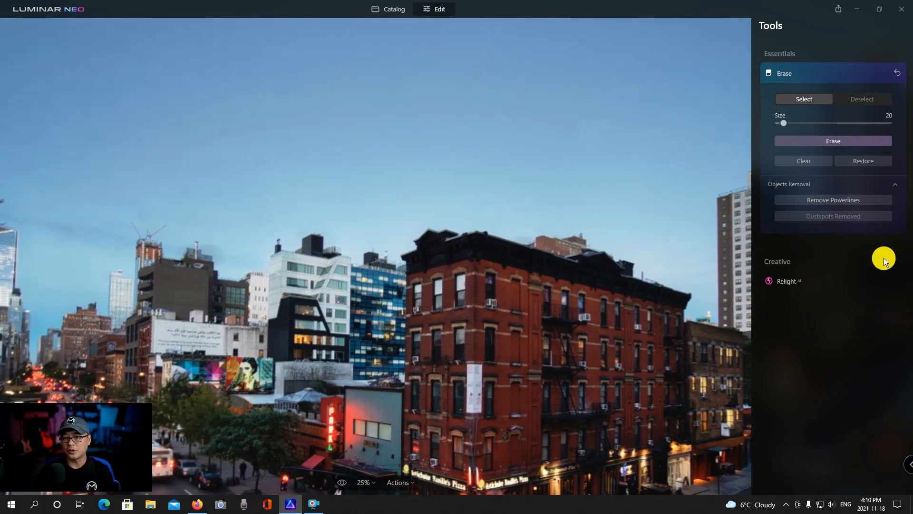
left_click_drag(400, 156, 484, 208)
left_click(507, 169)
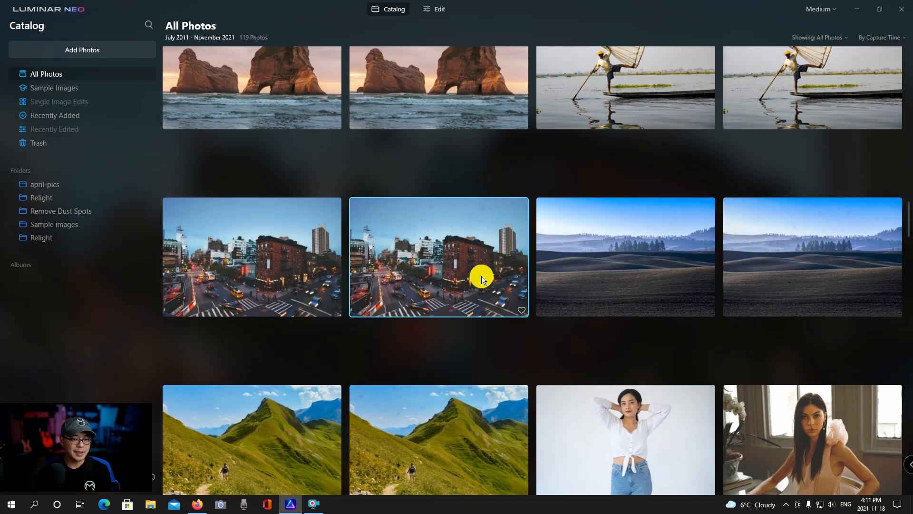
- Browse the catalog and open the photo of the person standing between two sea cliffs for editing
scroll(481, 276, "down", 5)
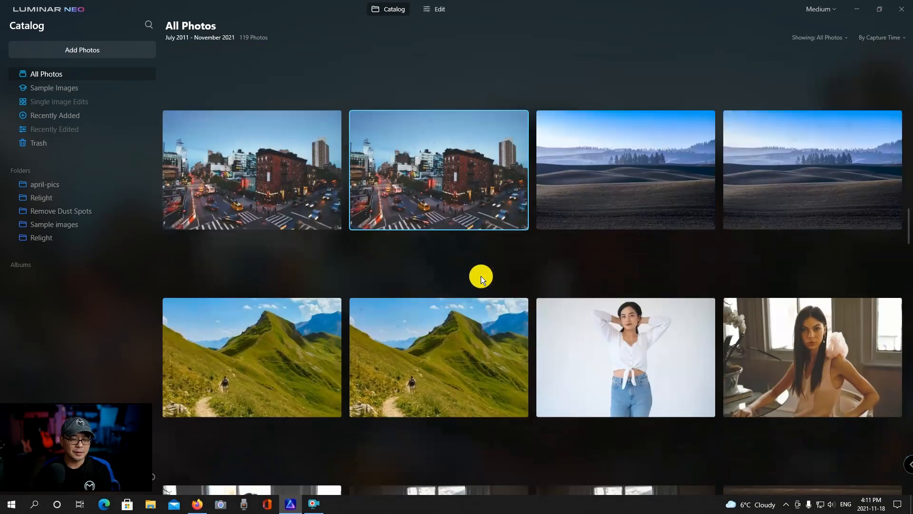
scroll(481, 274, "up", 4)
scroll(481, 275, "up", 4)
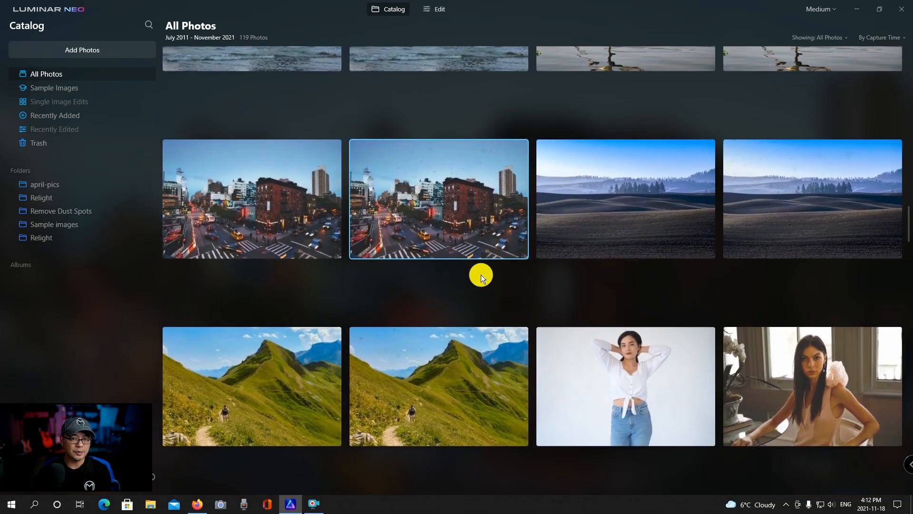
double_click(481, 275)
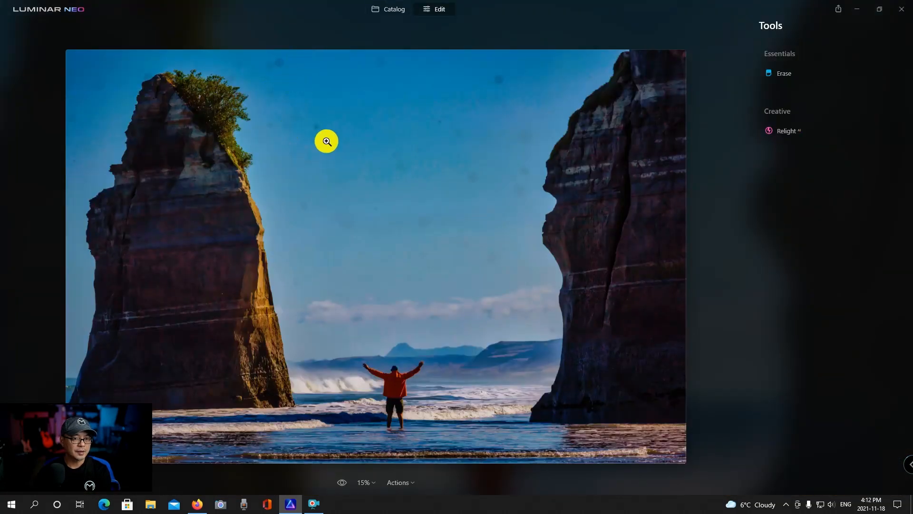
- Remove the dust spots from the sea cliff photo with the Erase tool and examine its sky closely
left_click(783, 79)
left_click(812, 215)
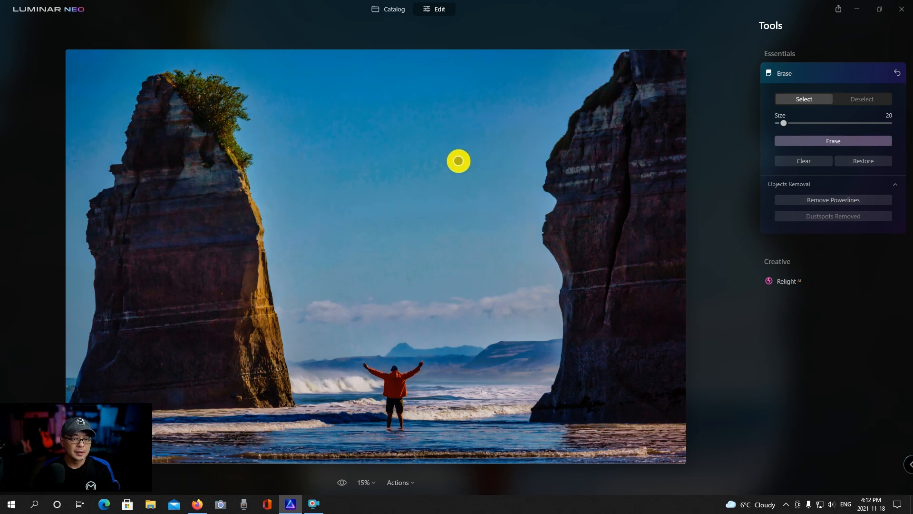
scroll(458, 160, "up", 1)
key("space")
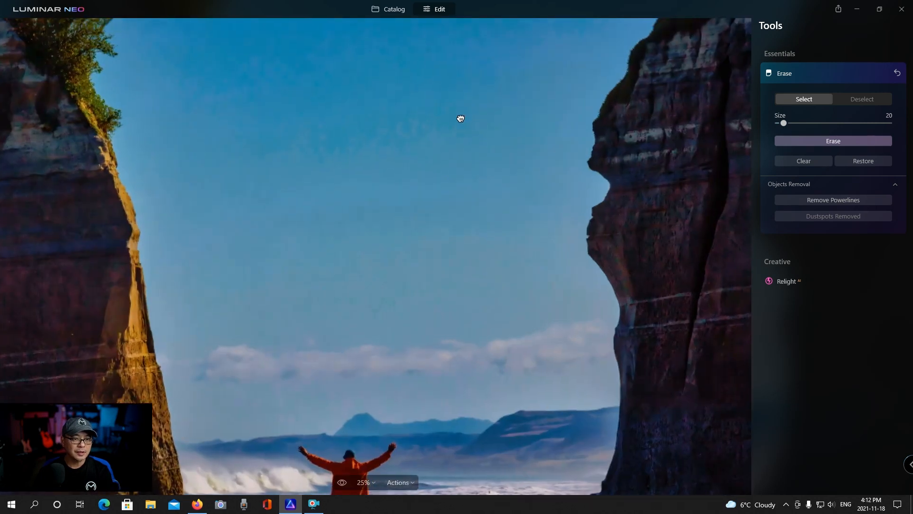
left_click_drag(461, 102, 469, 245)
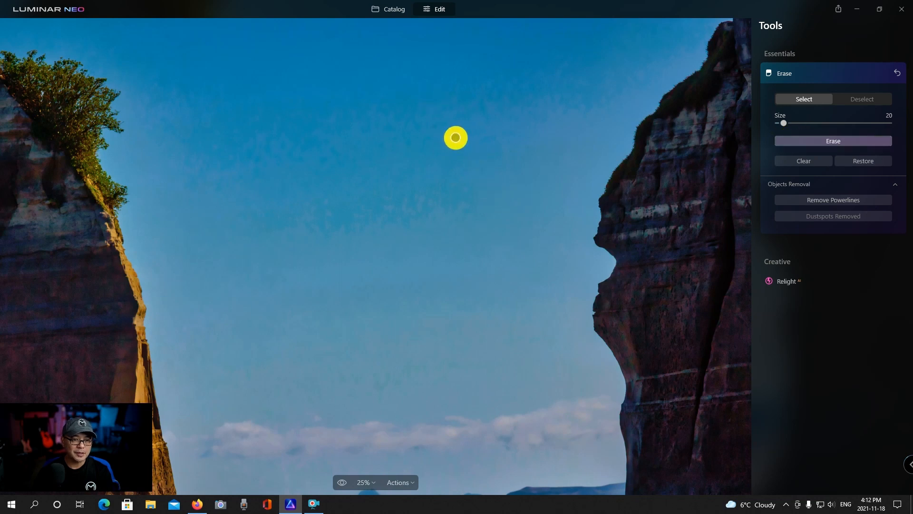
- Brush over the leftover blotches in the sky between the cliffs and erase them at brush size 20
left_click_drag(440, 128, 427, 125)
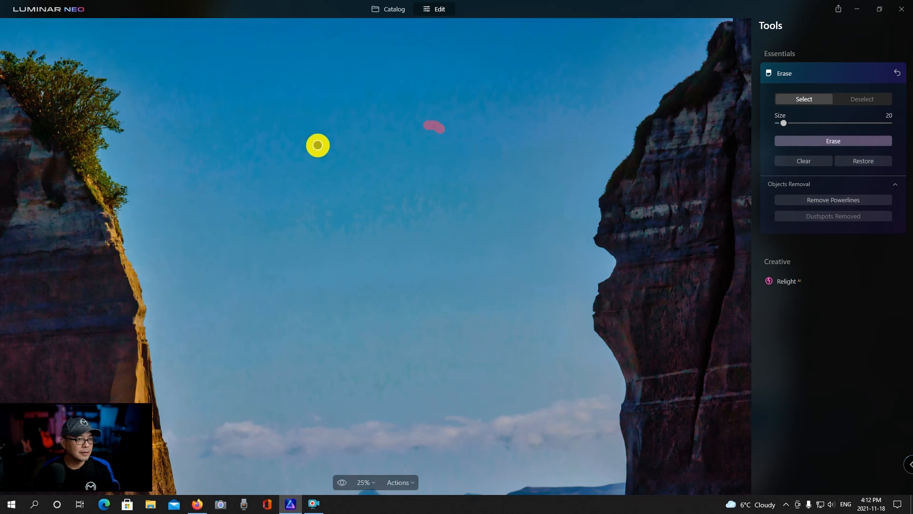
left_click_drag(399, 299, 414, 231)
left_click_drag(447, 352, 742, 358)
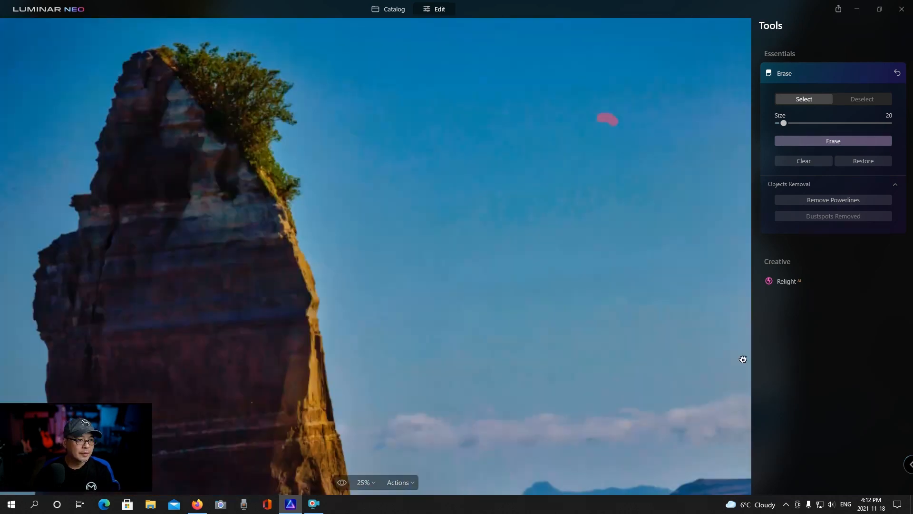
left_click_drag(212, 232, 218, 249)
left_click_drag(19, 196, 10, 197)
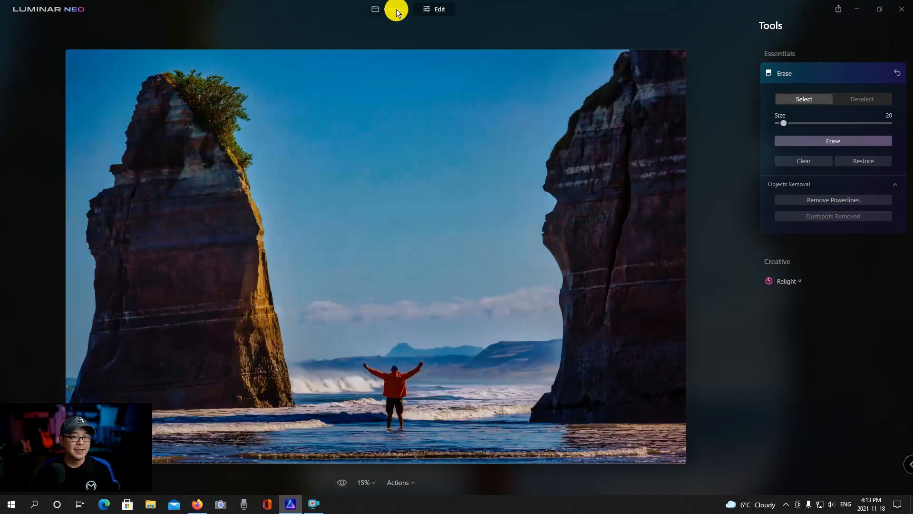
- Open the catalog's cyclist street photo with overhead wires for editing and remove its powerlines
left_click(396, 10)
scroll(461, 213, "down", 6)
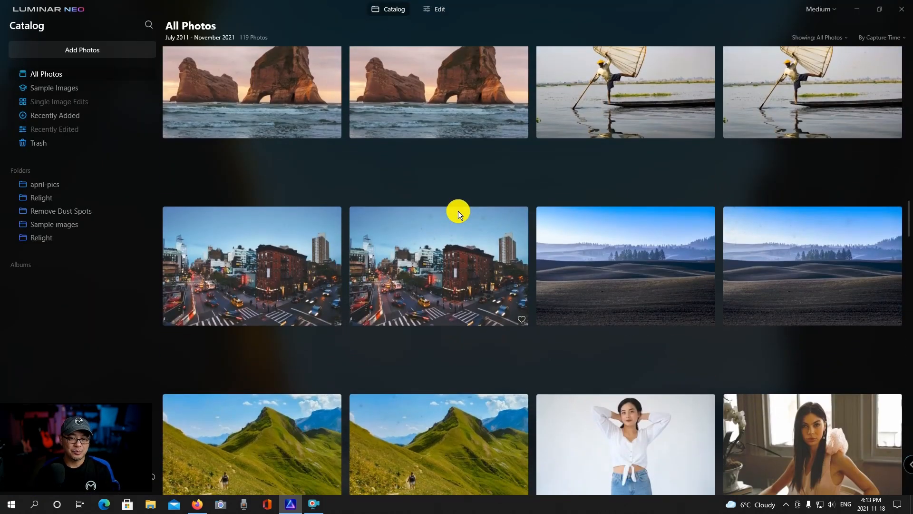
scroll(458, 210, "down", 10)
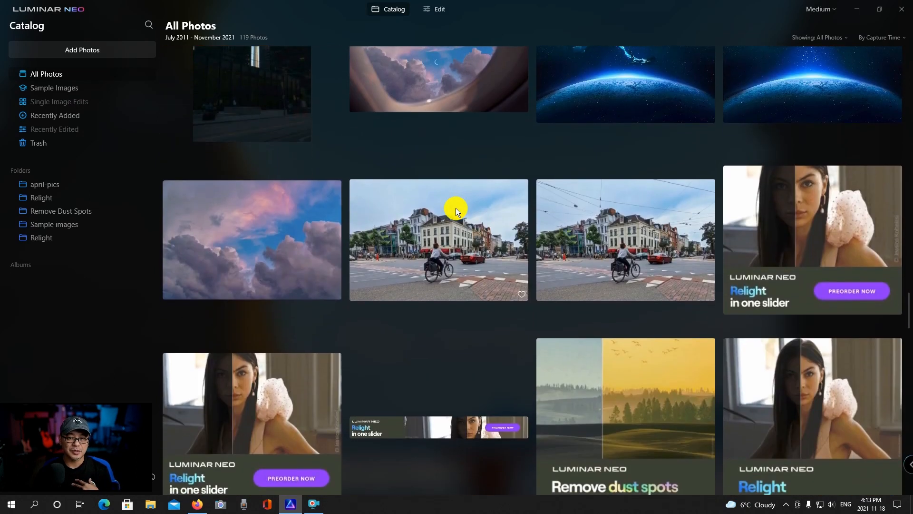
left_click(623, 205)
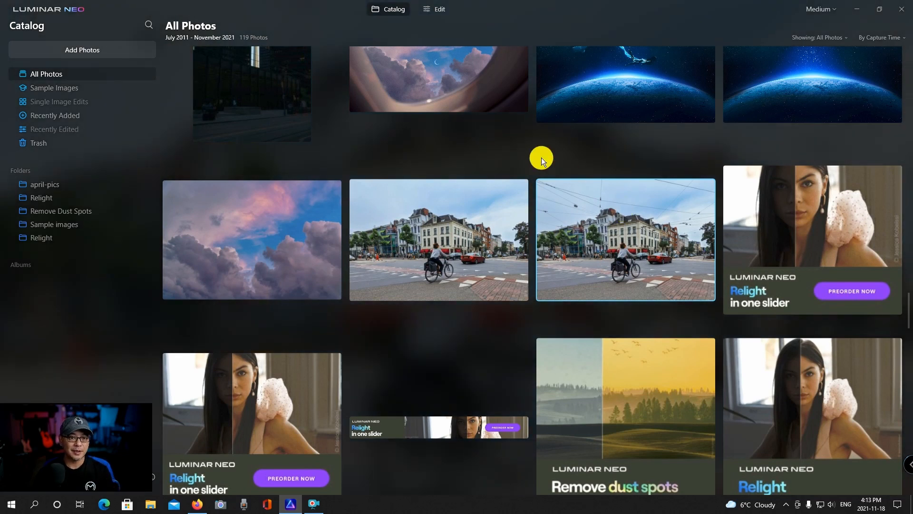
left_click(438, 17)
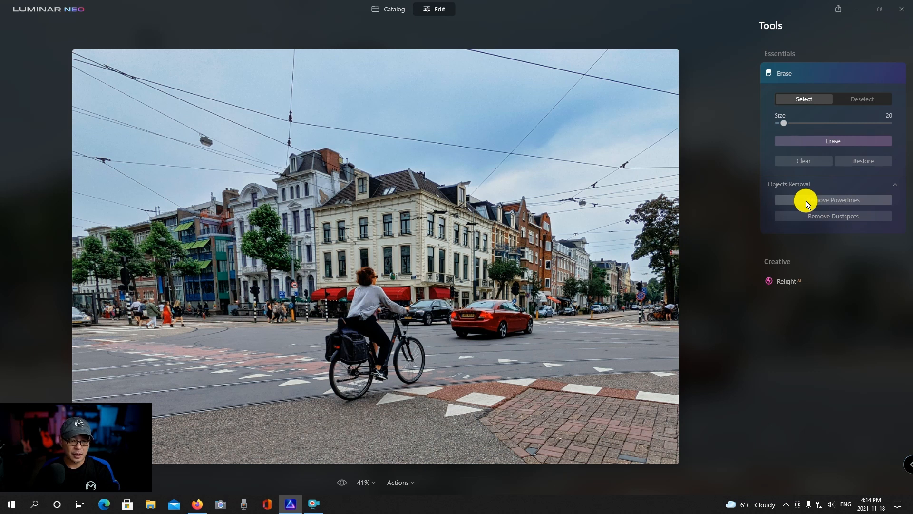
left_click(807, 203)
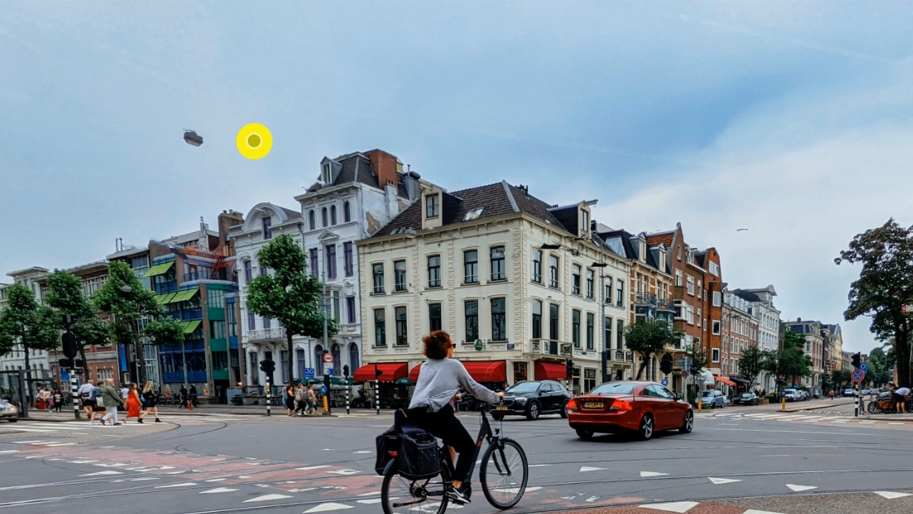
- Mask the two floating lamp remnants and the faint line traces in the sky above the buildings, and erase them
mouse_move(204, 146)
left_mouse_down()
mouse_move(185, 131)
mouse_move(203, 139)
left_mouse_up()
left_click_drag(755, 232, 740, 232)
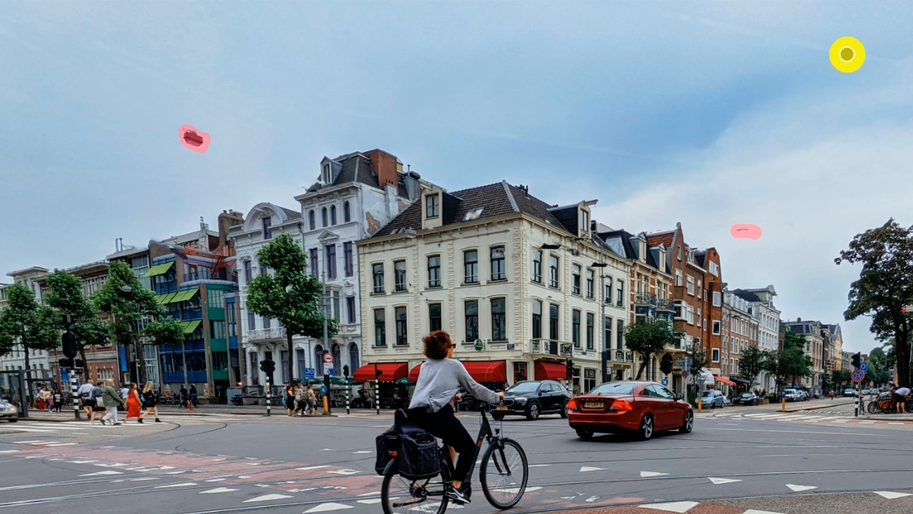
mouse_move(708, 163)
left_mouse_down()
mouse_move(646, 162)
mouse_move(423, 123)
left_mouse_up()
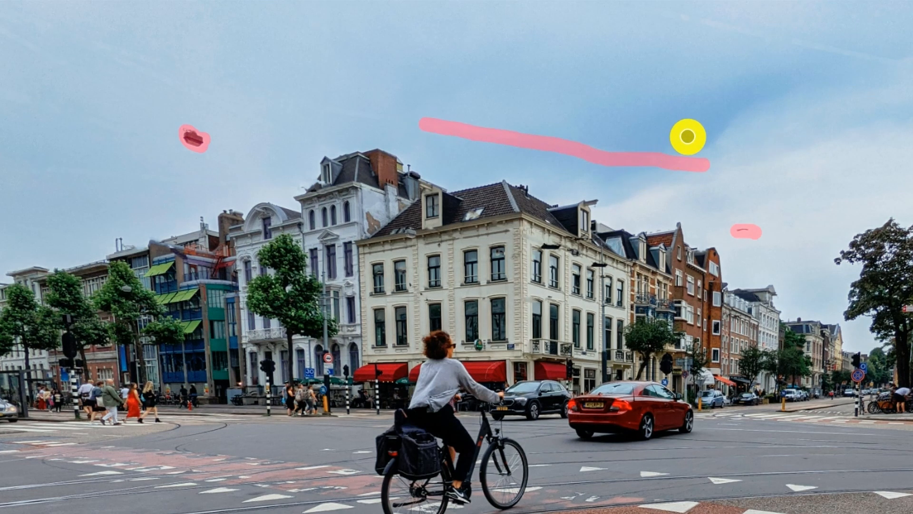
key("Return")
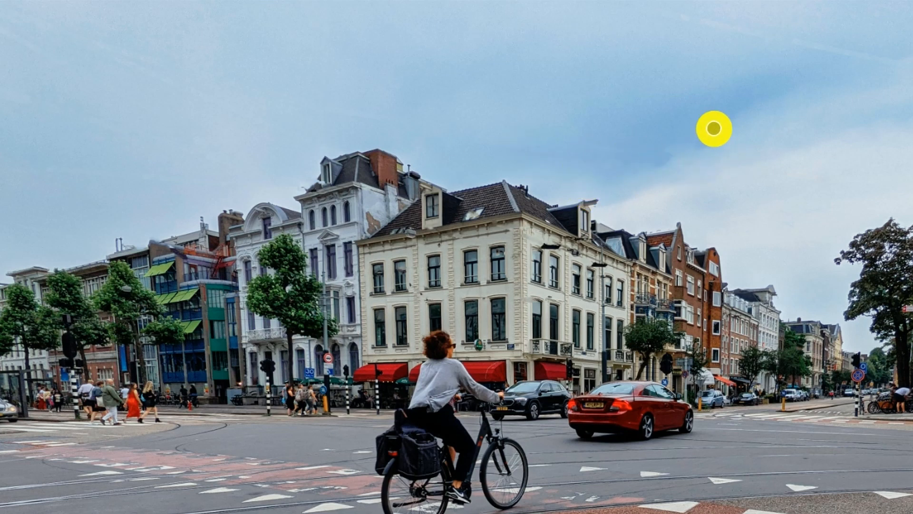
left_click_drag(906, 64, 631, 10)
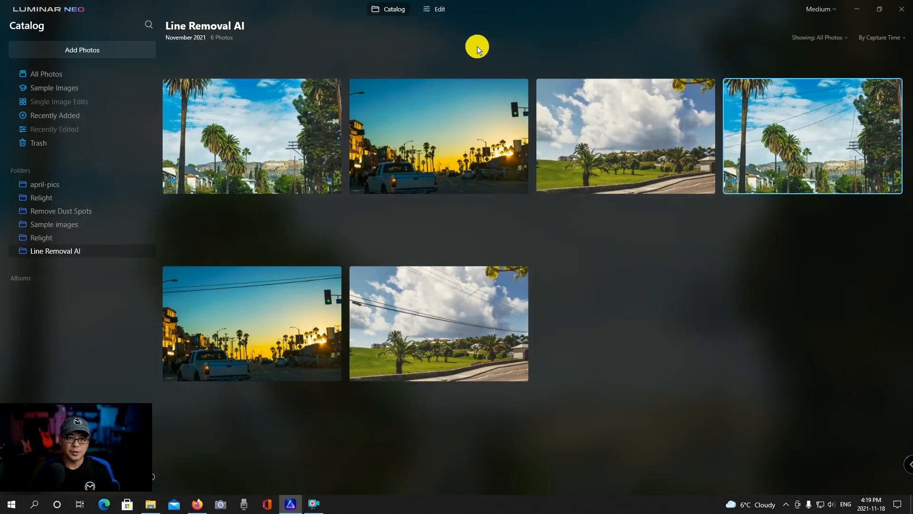
- Open the selected Hollywood sign photo for editing and remove its powerlines with the Erase tool
left_click(446, 13)
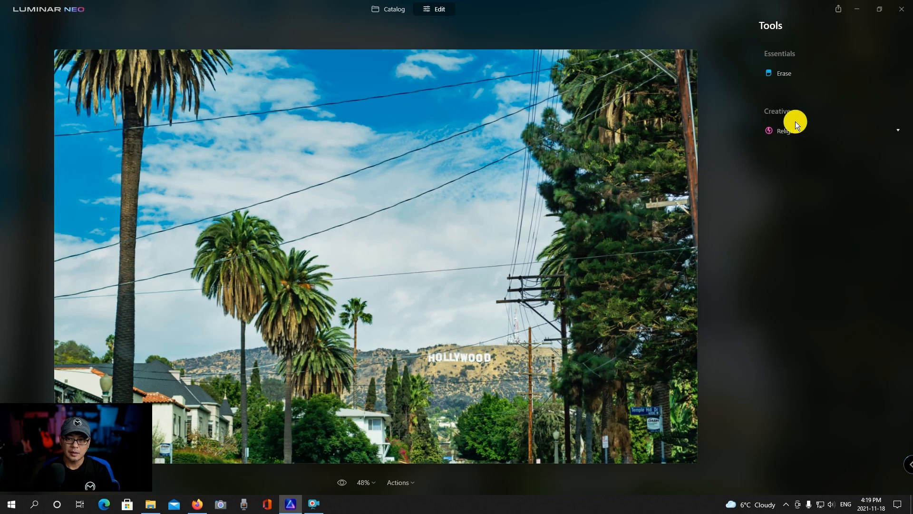
left_click(793, 72)
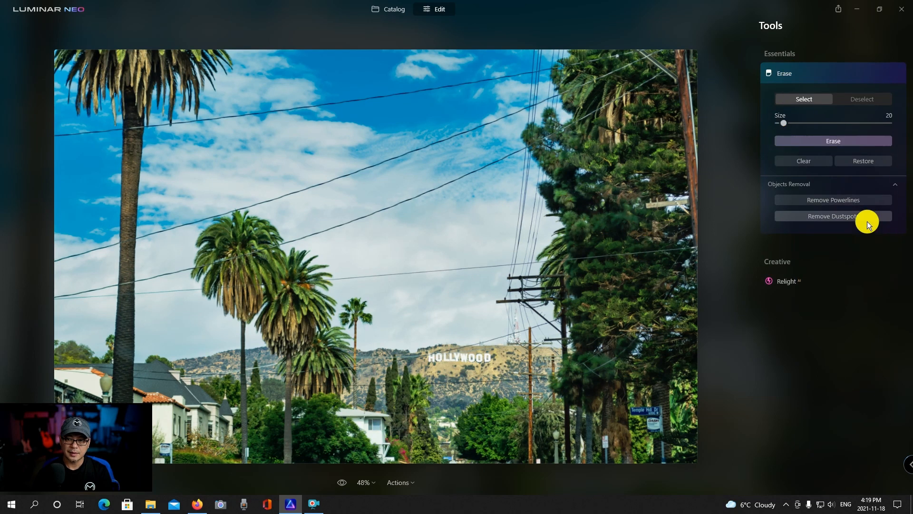
left_click(837, 201)
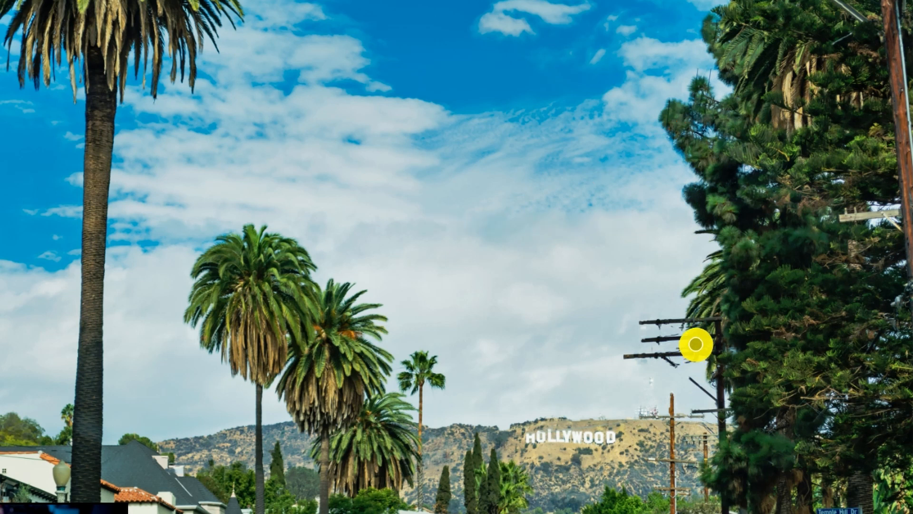
- Compare the Hollywood photo with and without powerlines by repeatedly undoing and redoing the removal, ending on the redone version
key("ctrl+z")
key("ctrl+shift+z")
key("ctrl+z")
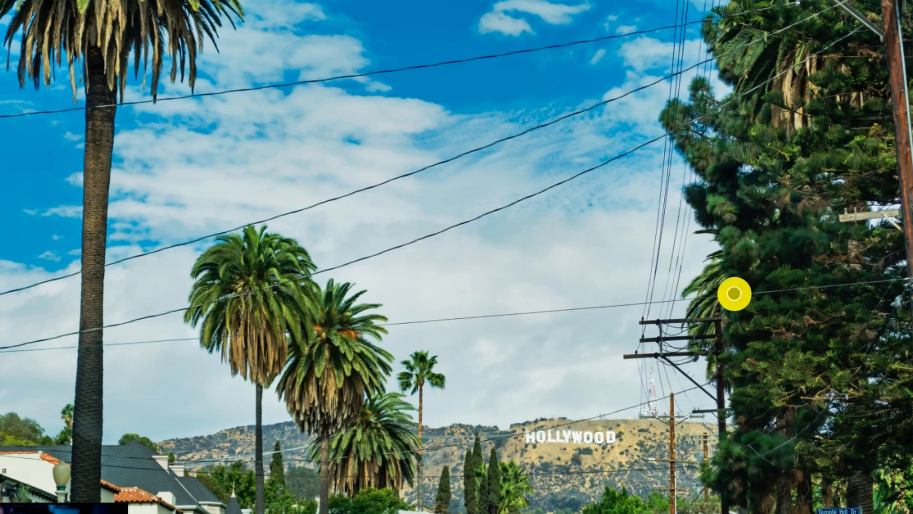
key("ctrl+shift+z")
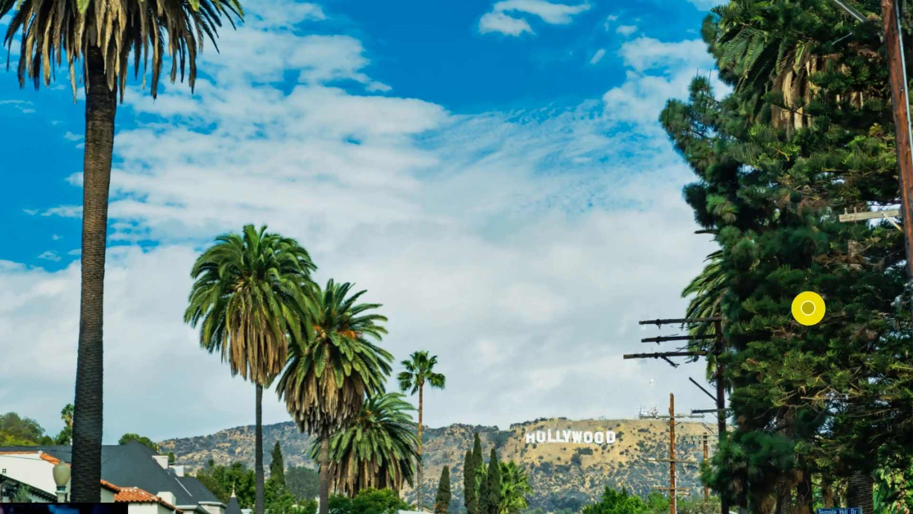
key("ctrl+z")
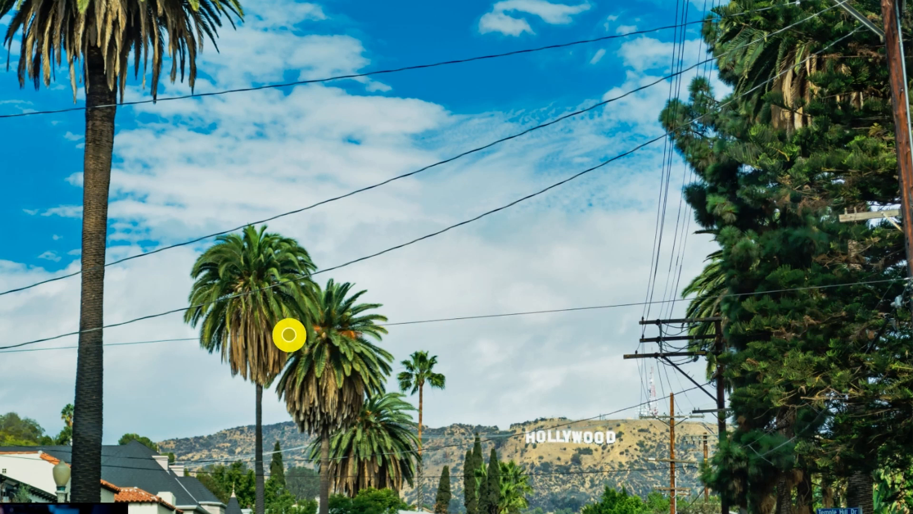
key("ctrl+shift+z")
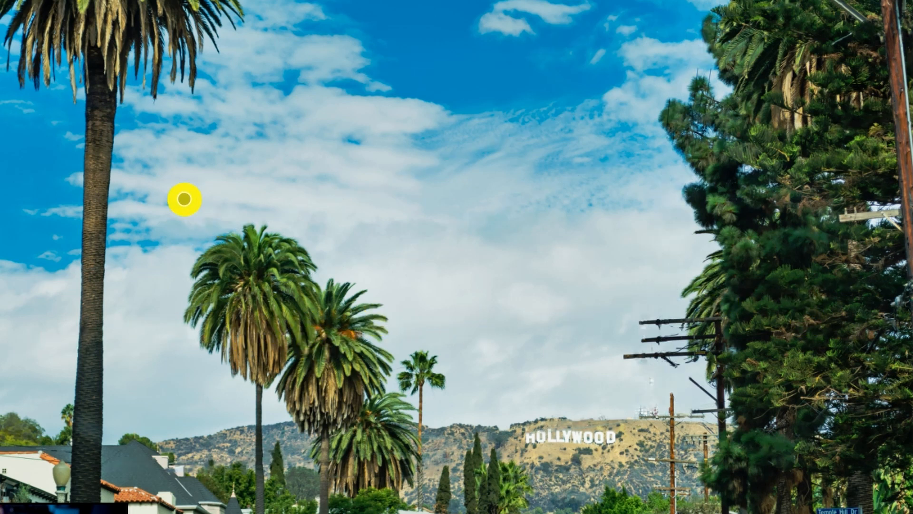
key("ctrl+z")
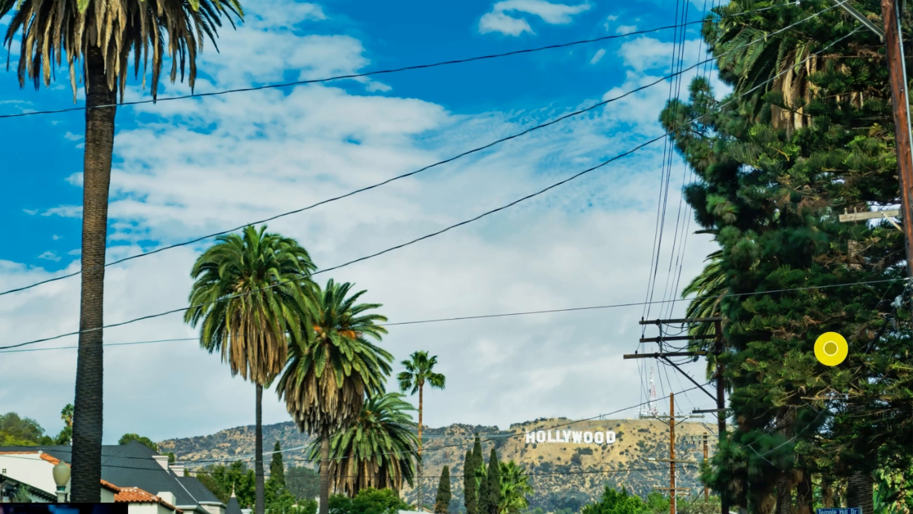
key("ctrl+shift+z")
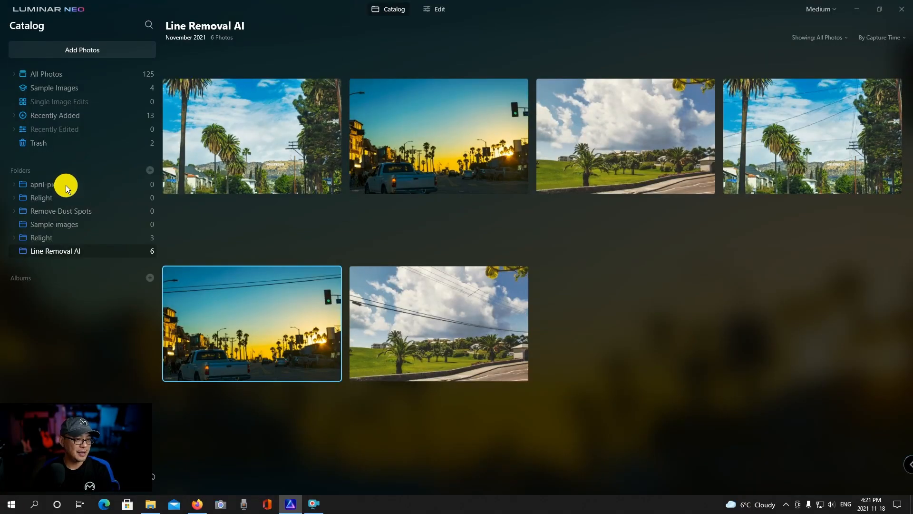
- Open the backlit photo of the woman and dog from All Photos and show the Relight AI settings
left_click(44, 196)
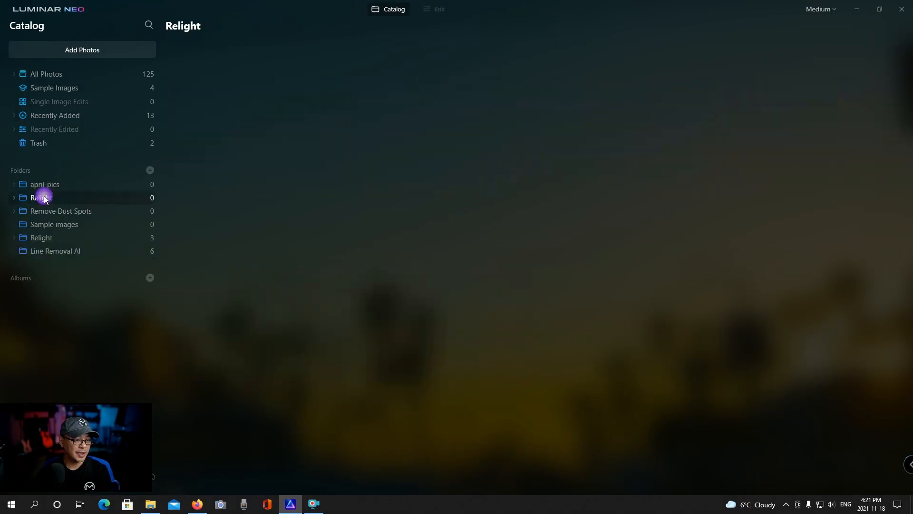
left_click(64, 75)
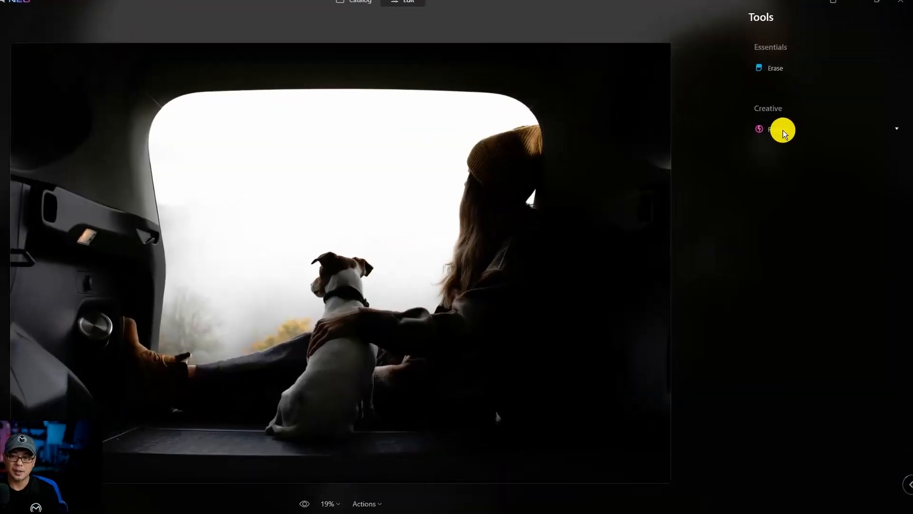
left_click(783, 130)
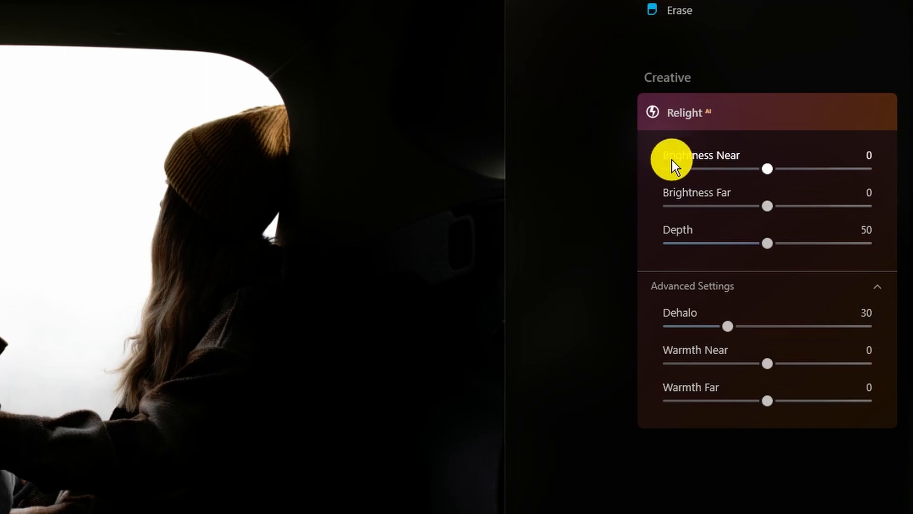
- Raise Relight AI's Brightness Near to 100 on the woman-and-dog photo and toggle the before/after view to compare the result
left_click_drag(768, 170, 887, 164)
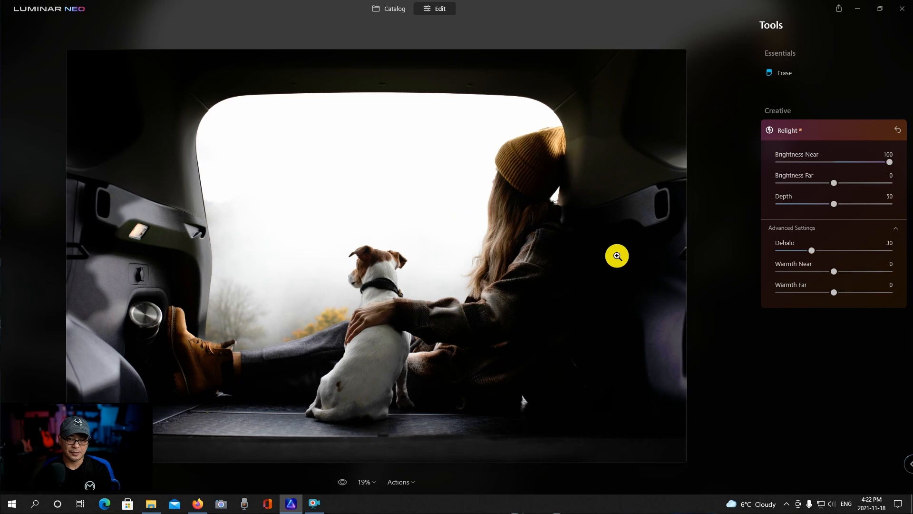
key("backslash")
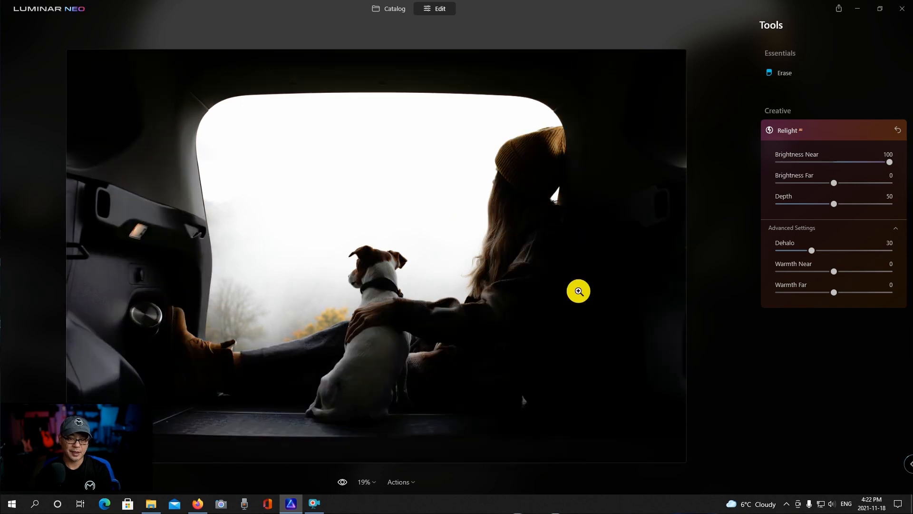
key("backslash")
key("backslash")
key("backslash")
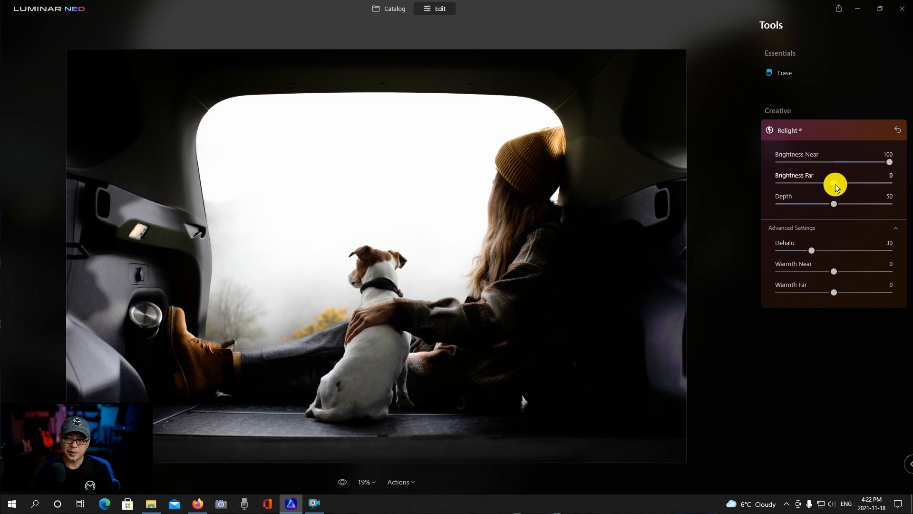
- Darken the background with Brightness Far at -100, and set Depth to 52 and Dehalo to 49
left_click_drag(836, 184, 777, 185)
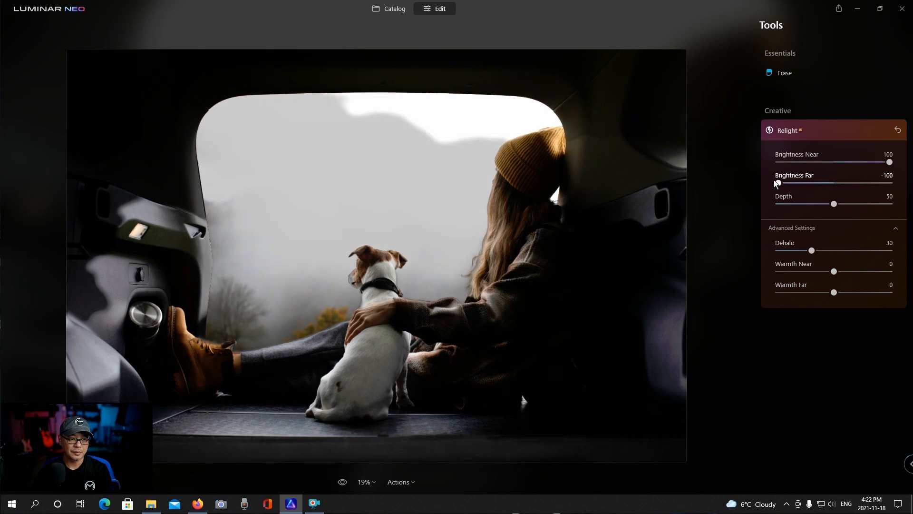
left_click(836, 205)
mouse_move(835, 206)
left_mouse_down()
mouse_move(786, 202)
mouse_move(909, 209)
mouse_move(786, 205)
mouse_move(839, 210)
left_mouse_up()
left_click_drag(811, 251, 832, 250)
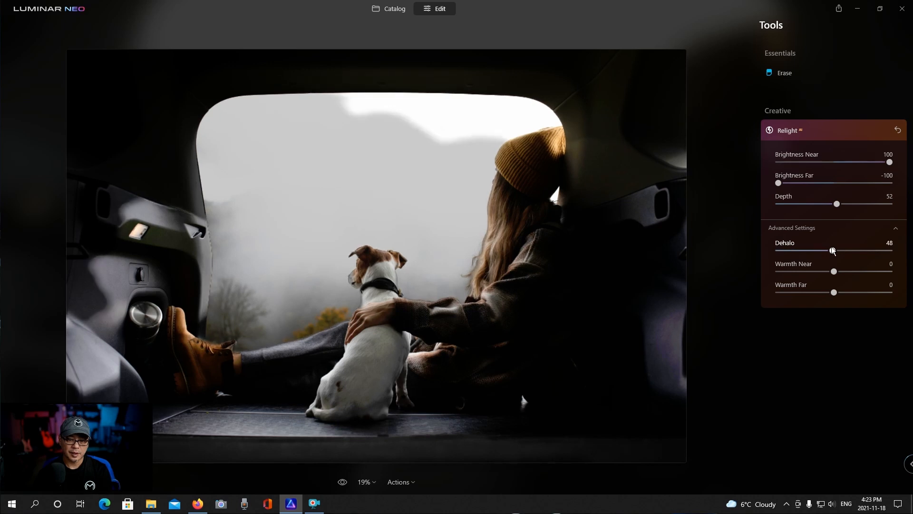
- Warm up the woman-and-dog photo by setting Warmth Near to 42 and Warmth Far to 50
left_click(839, 270)
left_click_drag(837, 273, 897, 274)
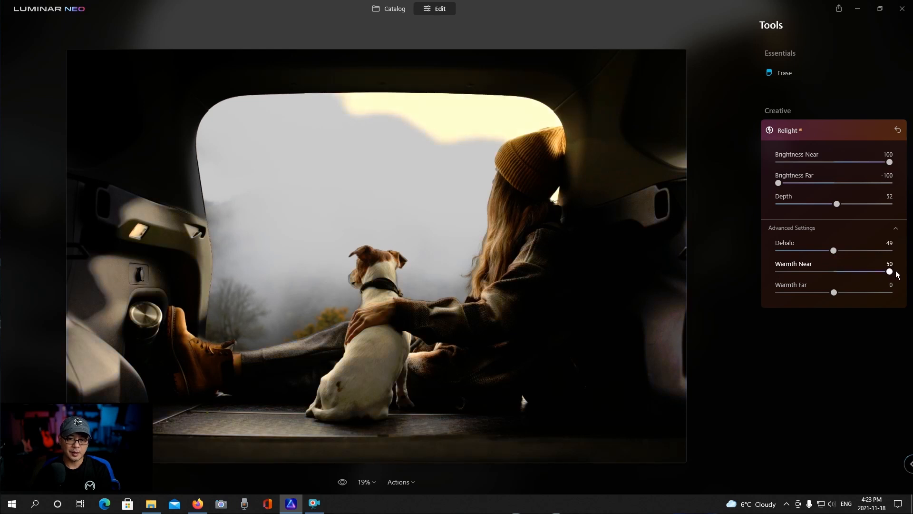
left_click_drag(892, 273, 881, 273)
left_click_drag(834, 292, 873, 293)
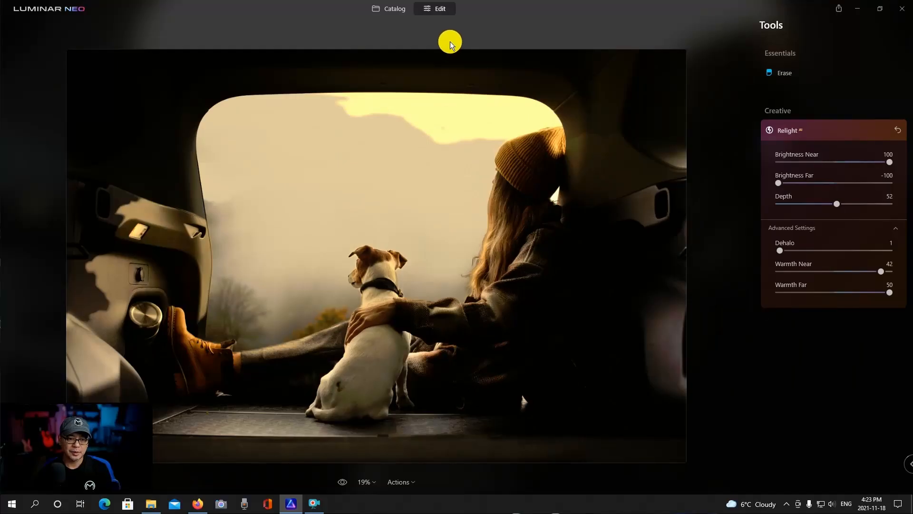
- Open the dim portrait of the woman beside the orchid from the catalog, and set Brightness Near to 79 and Brightness Far to -81
left_click(394, 11)
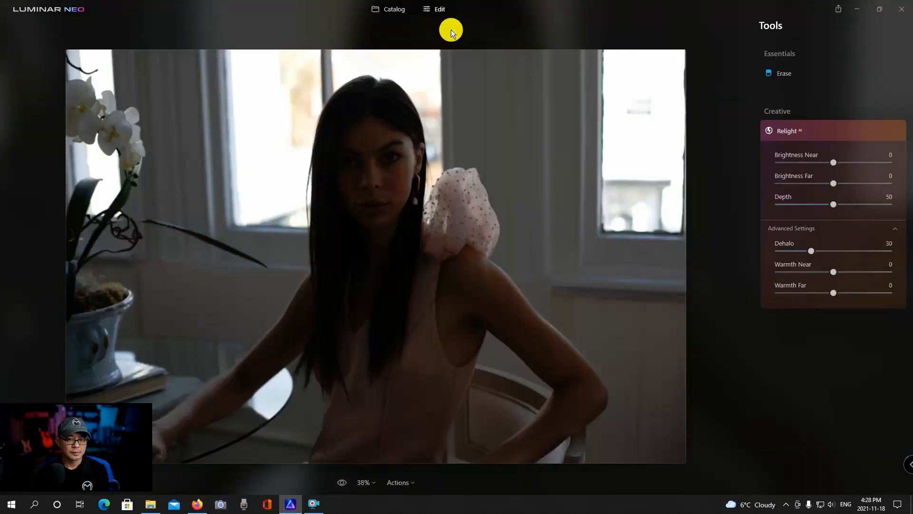
left_click_drag(835, 161, 879, 168)
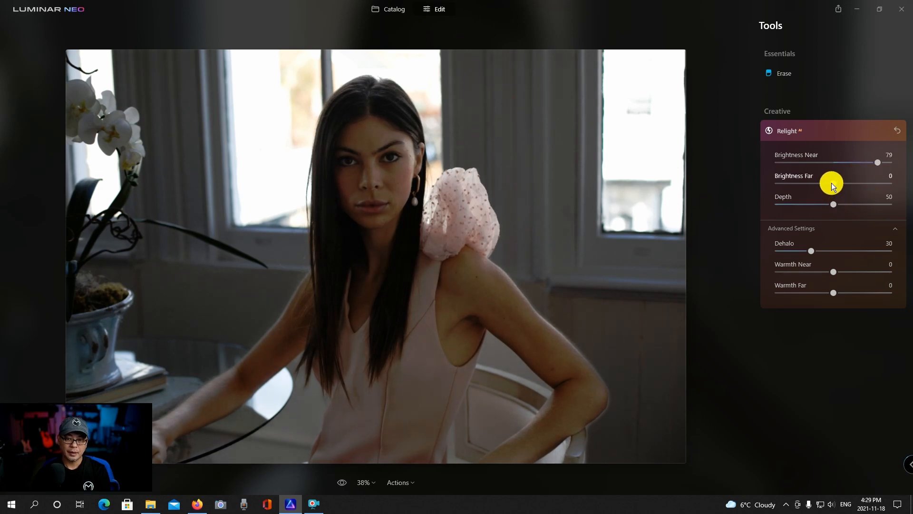
left_click_drag(833, 186, 787, 188)
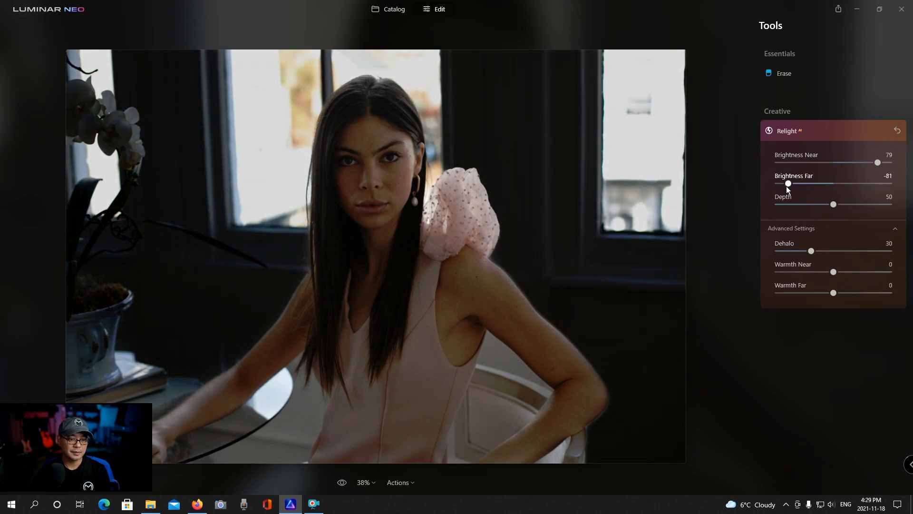
- Brighten the portrait's background with Brightness Far at 95, and set Brightness Near to 73 and Depth to 54
left_click_drag(787, 186, 888, 192)
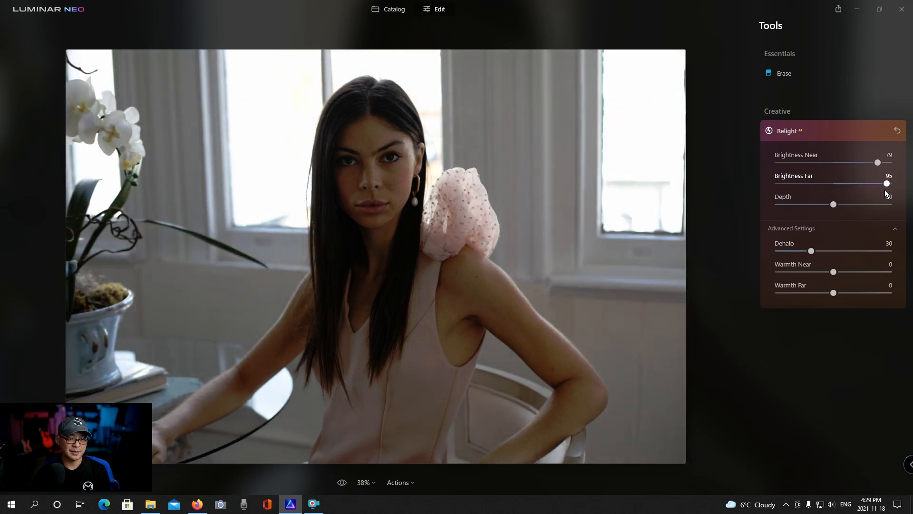
left_click(879, 165)
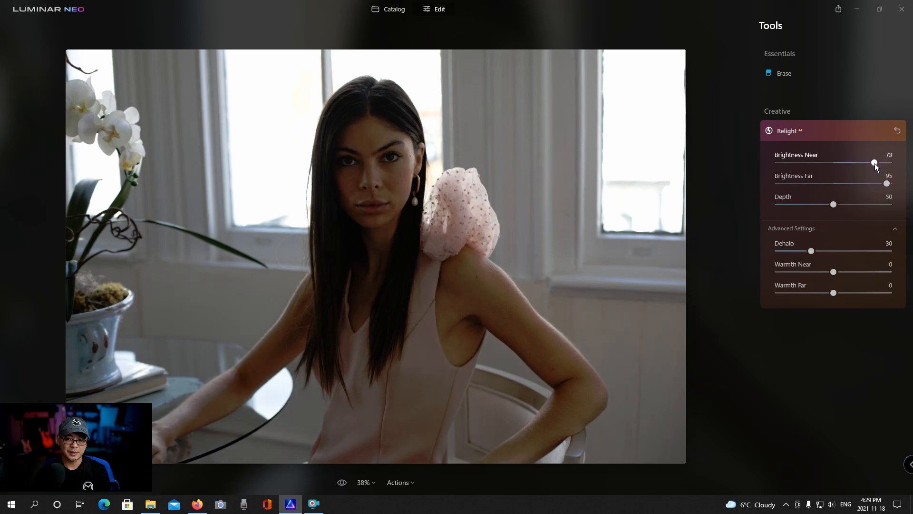
mouse_move(833, 204)
left_mouse_down()
mouse_move(826, 204)
mouse_move(843, 204)
left_mouse_up()
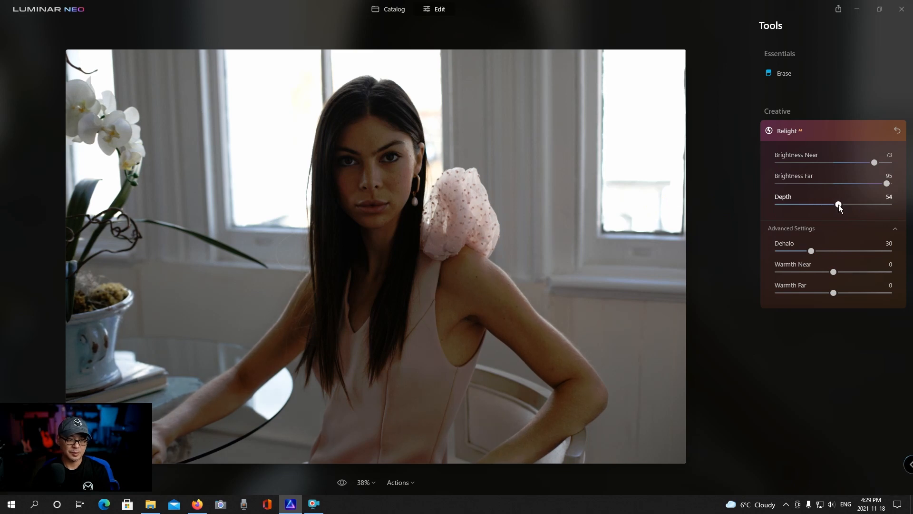